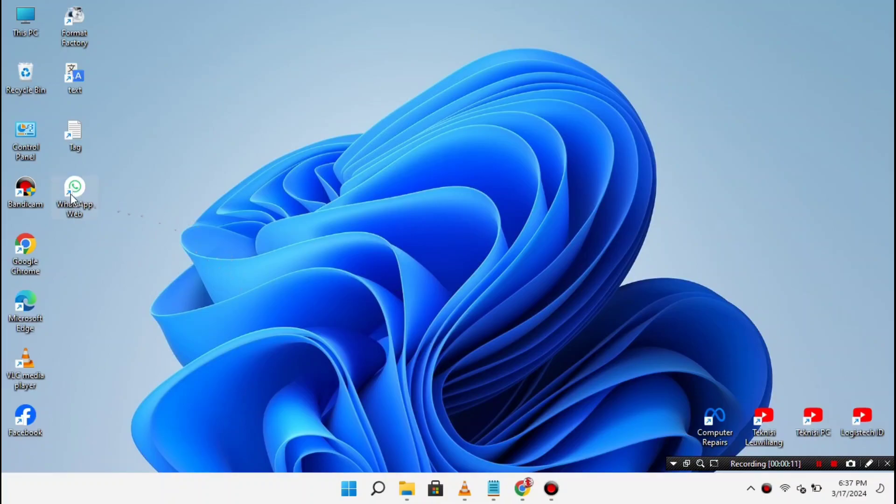
# Open WhatsApp Web from the desktop and look through the chat list
pyautogui.doubleClick(77, 197)
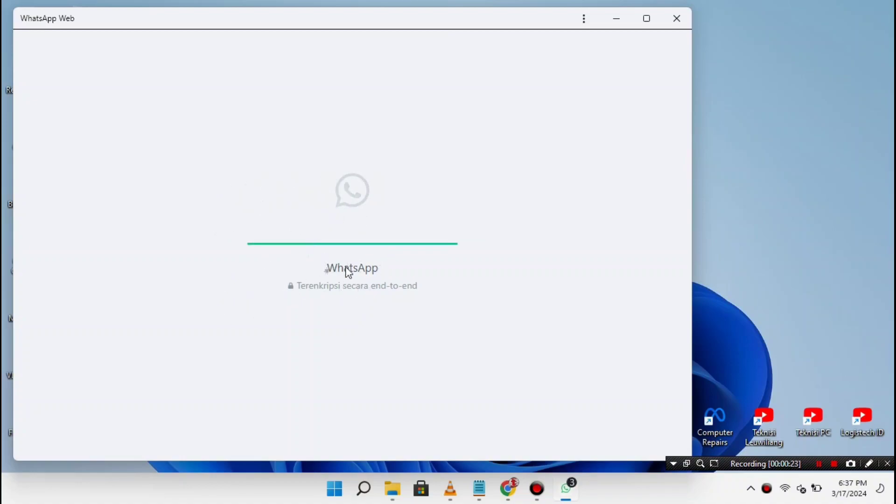
pyautogui.scroll(-4, 200, 270)
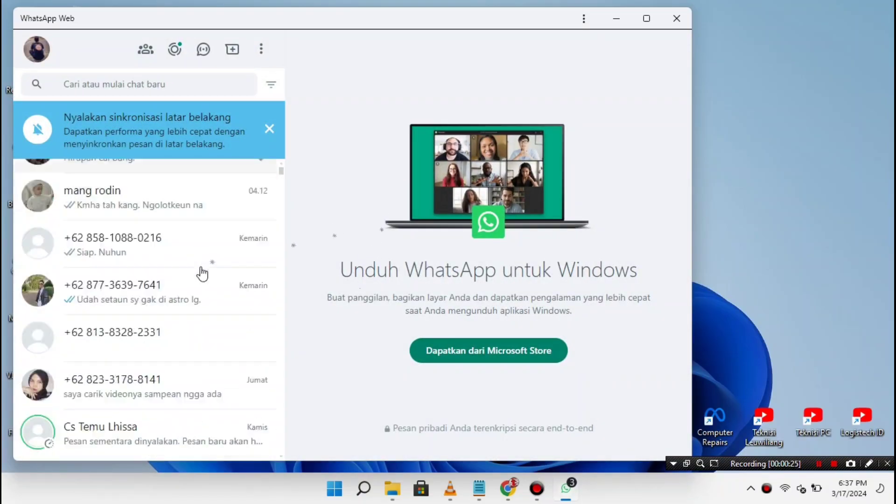
pyautogui.scroll(1, 200, 269)
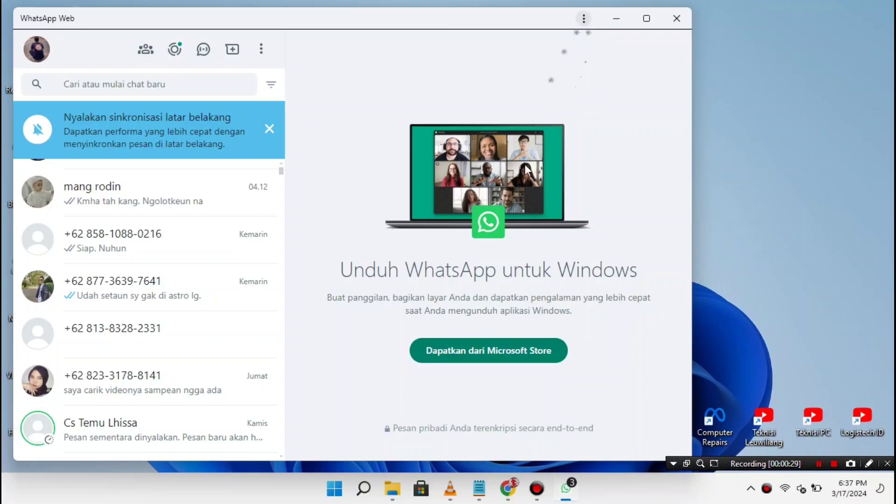
# Open WhatsApp's Microsoft Store page from WhatsApp Web's download offer and try to install the app without signing in
pyautogui.click(493, 353)
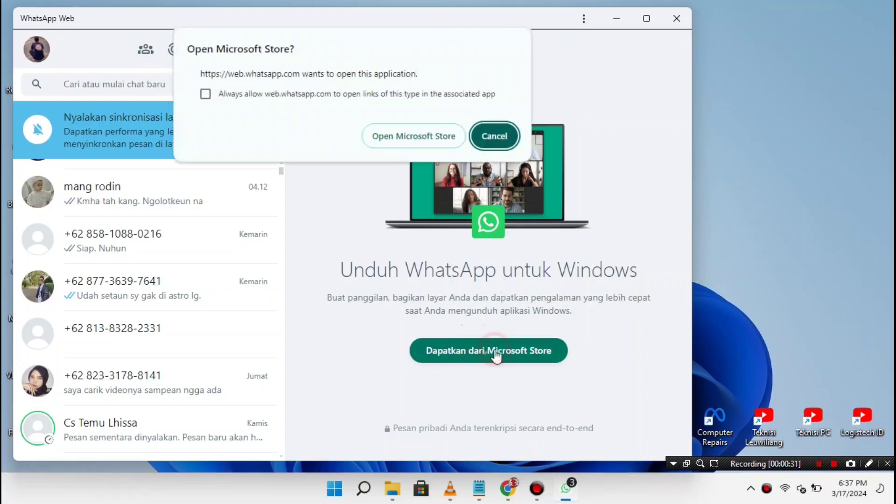
pyautogui.click(433, 141)
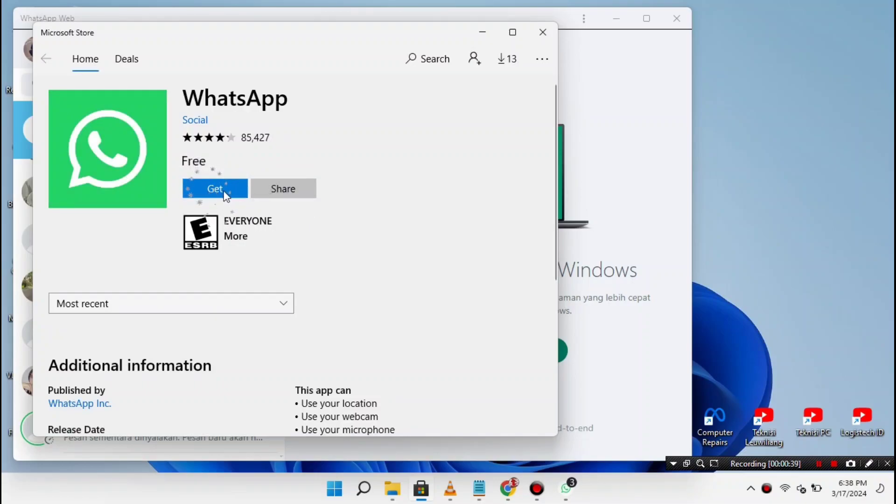
pyautogui.click(211, 191)
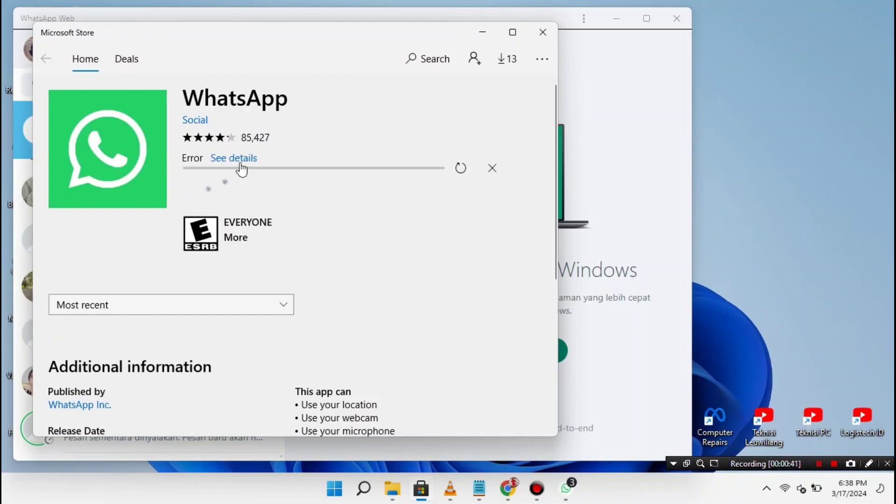
pyautogui.click(228, 259)
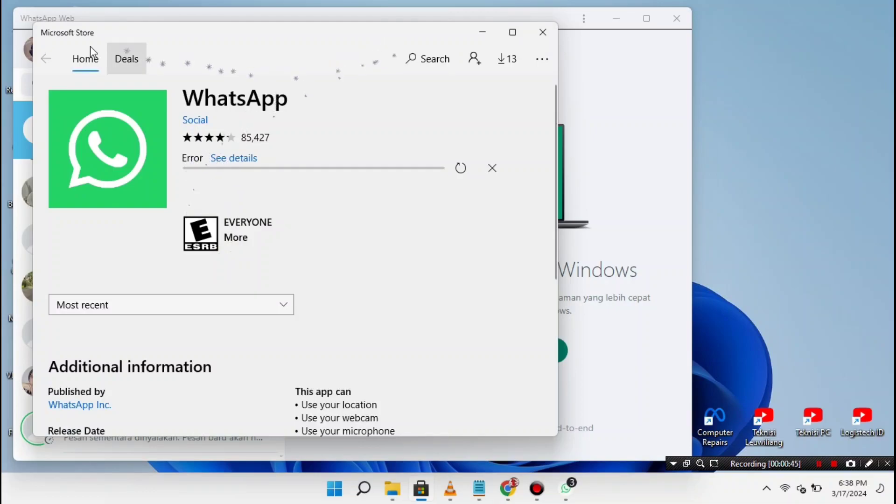
# Return to the Store home page, search for "whatsapp" and open the WhatsApp app page
pyautogui.click(99, 61)
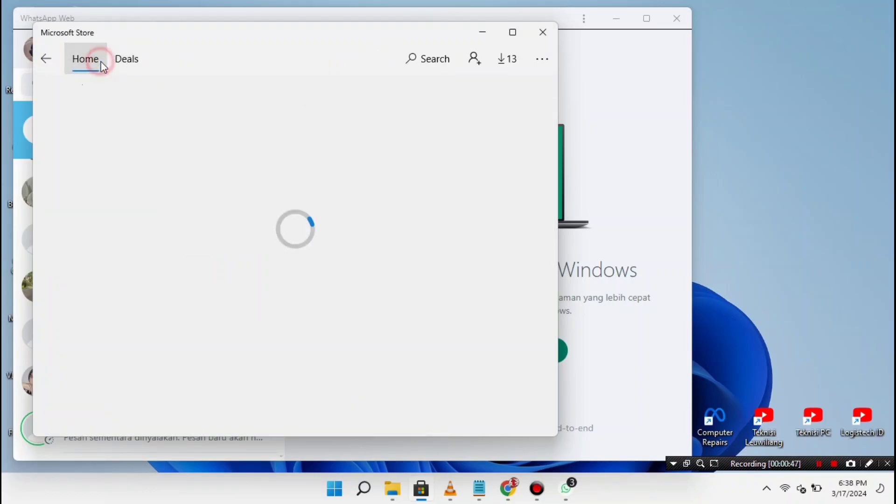
pyautogui.click(434, 63)
pyautogui.click(351, 61)
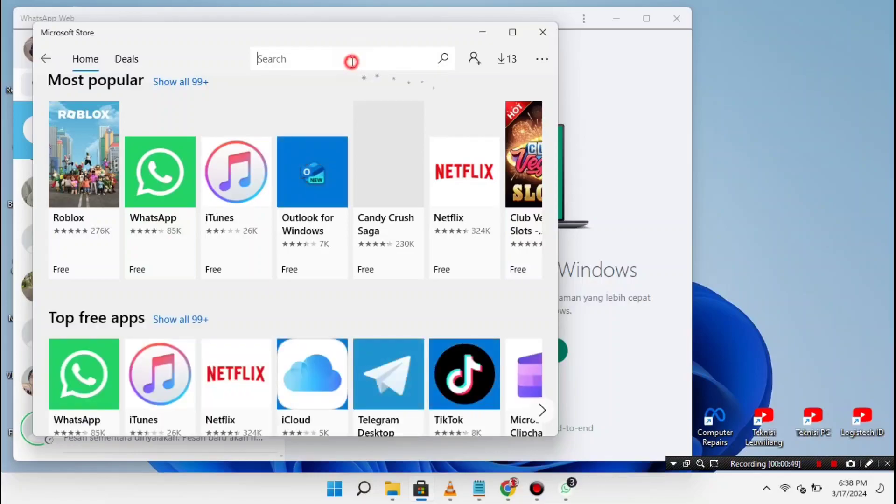
pyautogui.write('whatsapp')
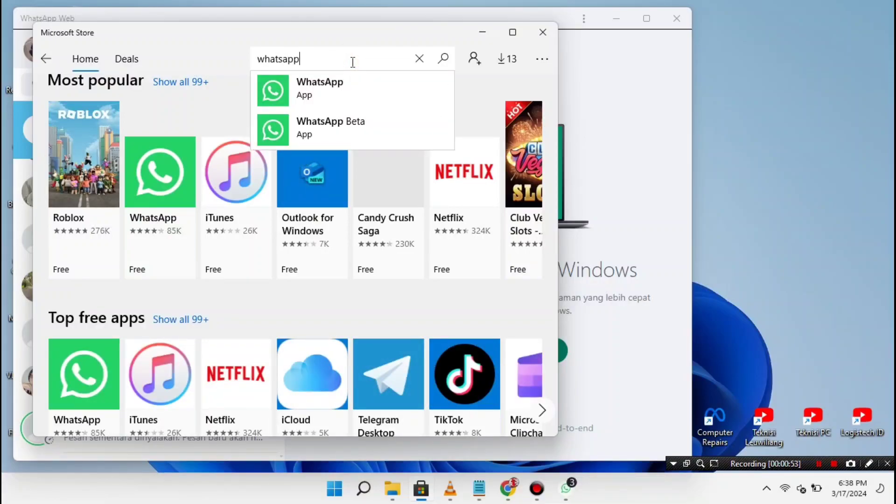
pyautogui.click(340, 91)
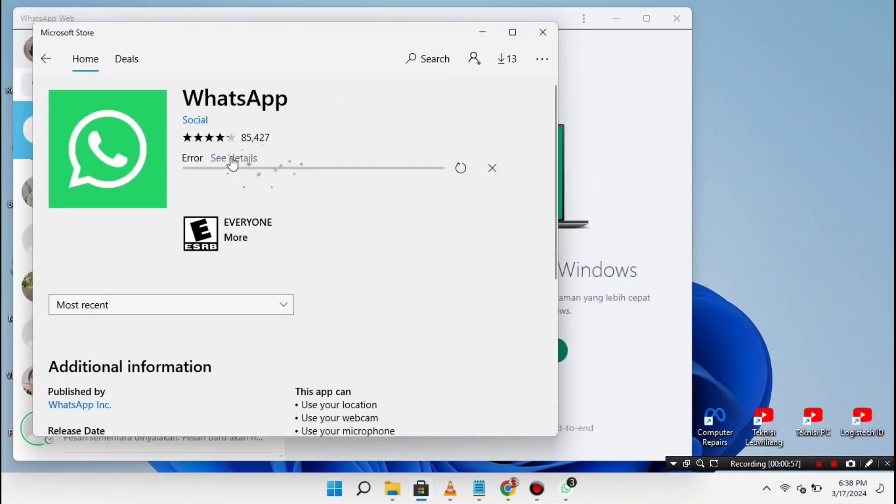
# Open the details of WhatsApp's install error and go through its Troubleshoot option to the other troubleshooters
pyautogui.click(244, 160)
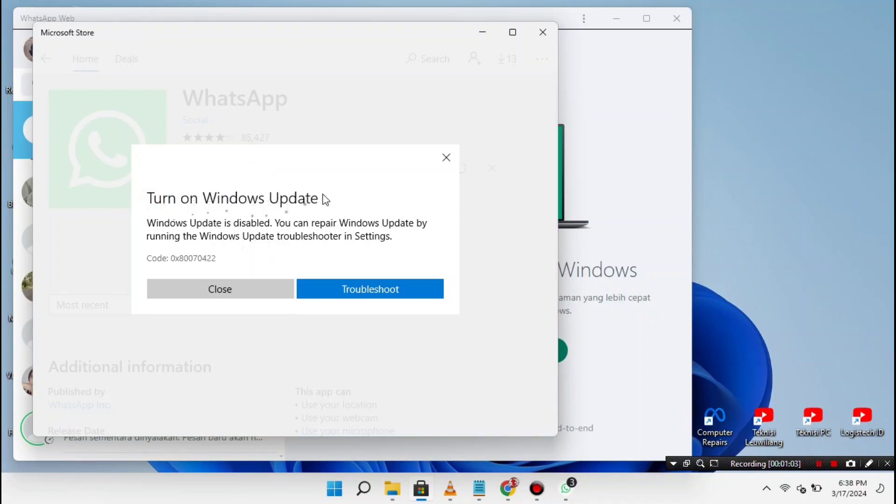
pyautogui.click(368, 289)
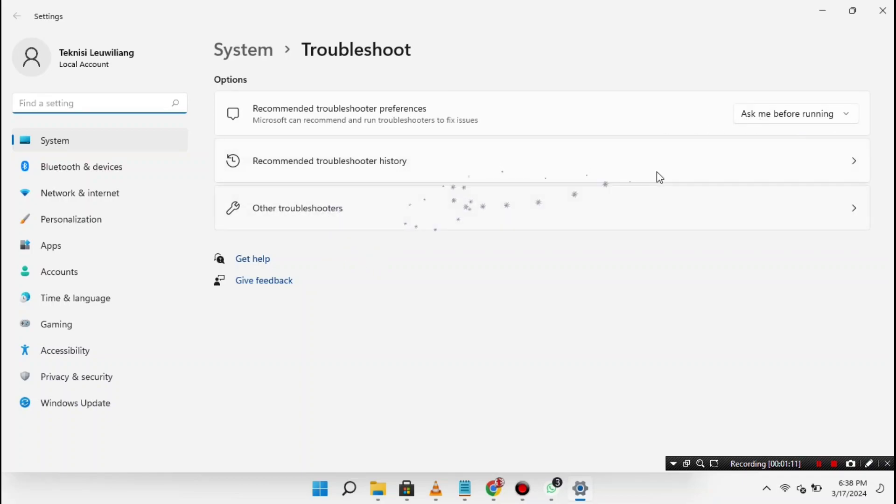
pyautogui.click(834, 204)
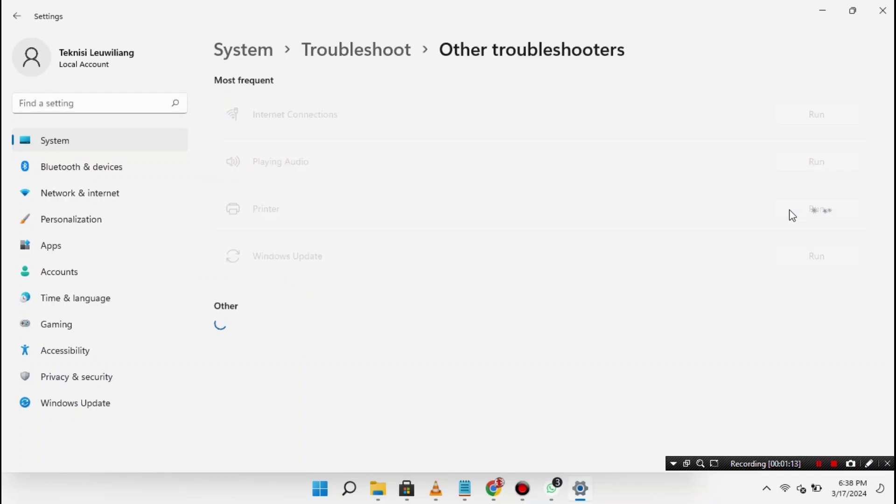
# Run the Windows Update troubleshooter
pyautogui.scroll(-3, 353, 264)
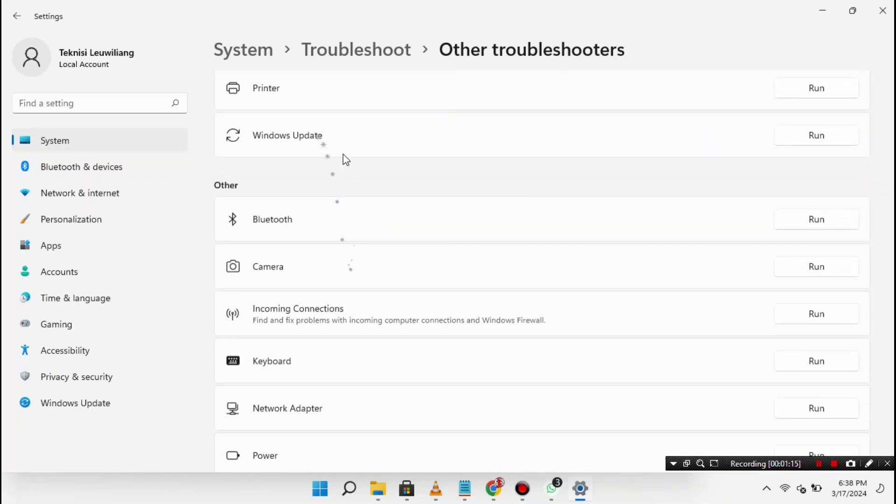
pyautogui.scroll(3, 489, 240)
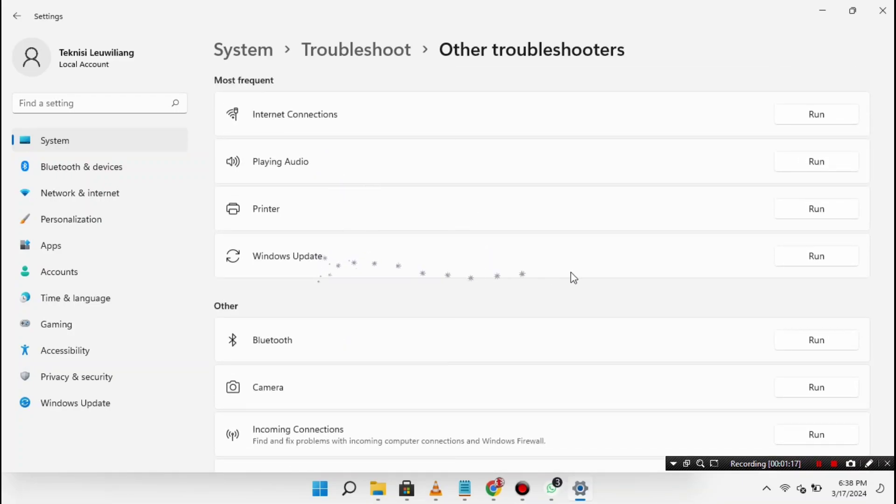
pyautogui.click(817, 256)
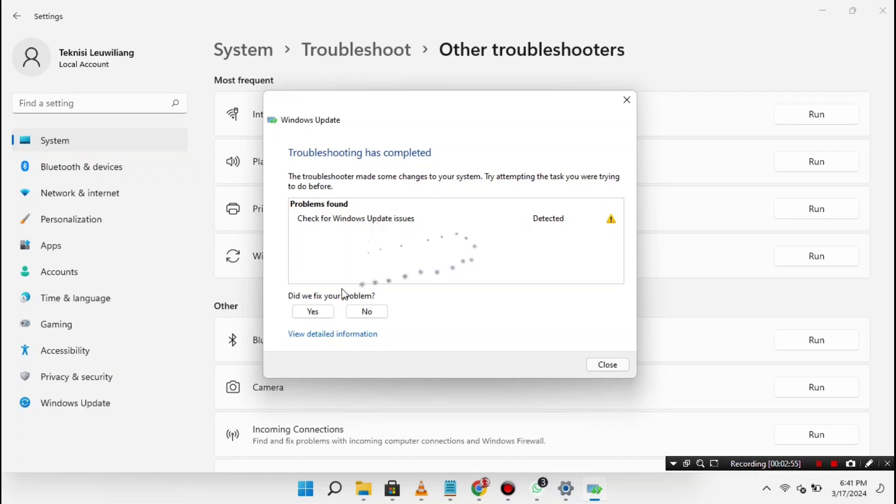
# Answer Yes to the troubleshooter's question about the fix, then close the troubleshooter and Settings
pyautogui.click(311, 314)
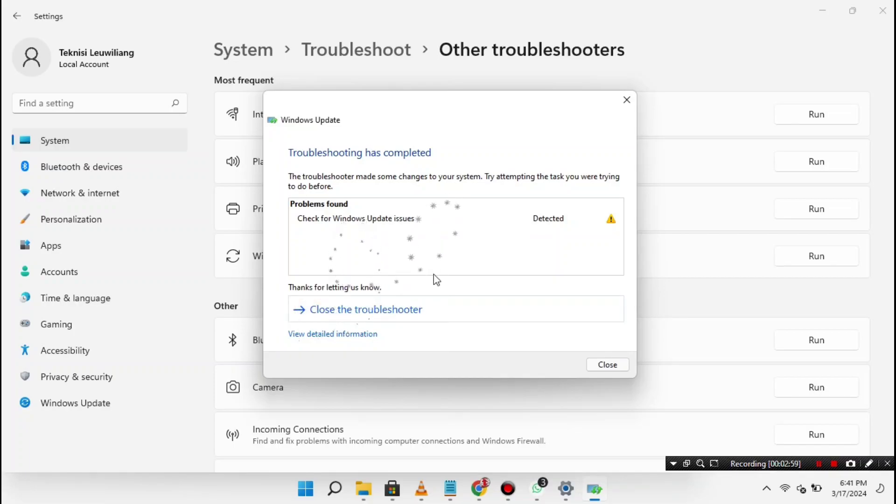
pyautogui.click(608, 365)
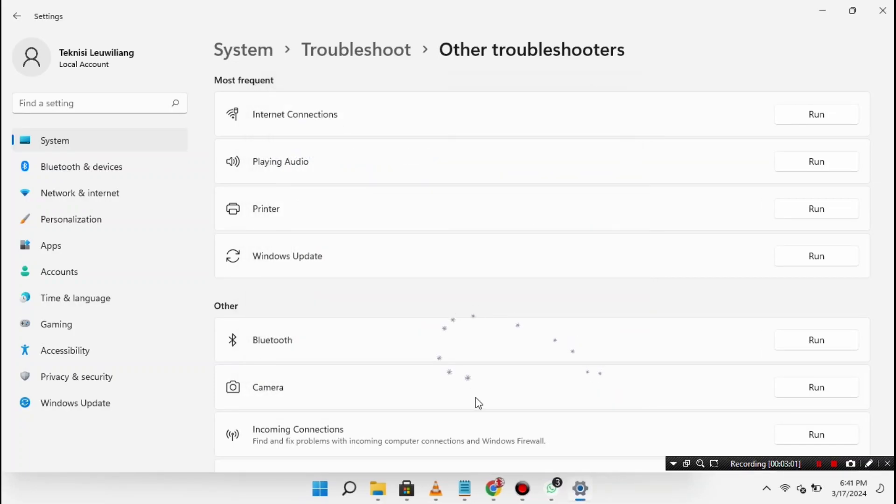
pyautogui.click(882, 10)
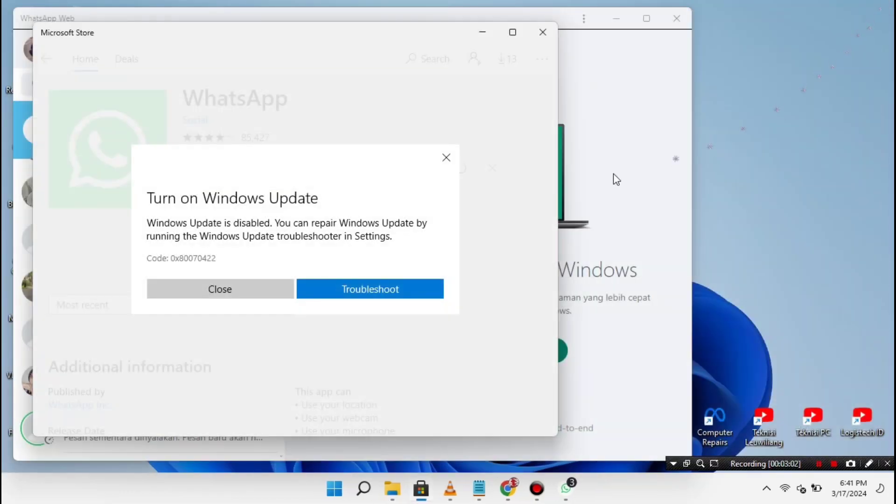
# Restart Microsoft Store on WhatsApp's page through WhatsApp Web's download offer, leaving only the Store window open
pyautogui.click(447, 161)
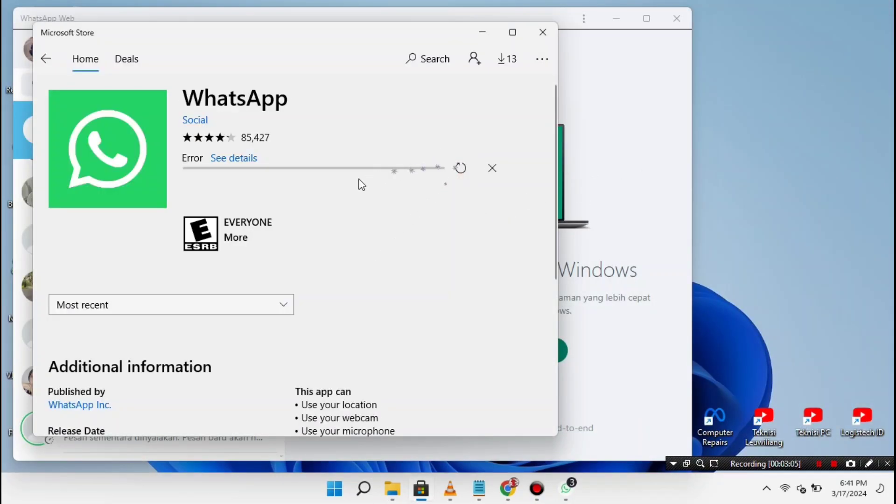
pyautogui.click(542, 32)
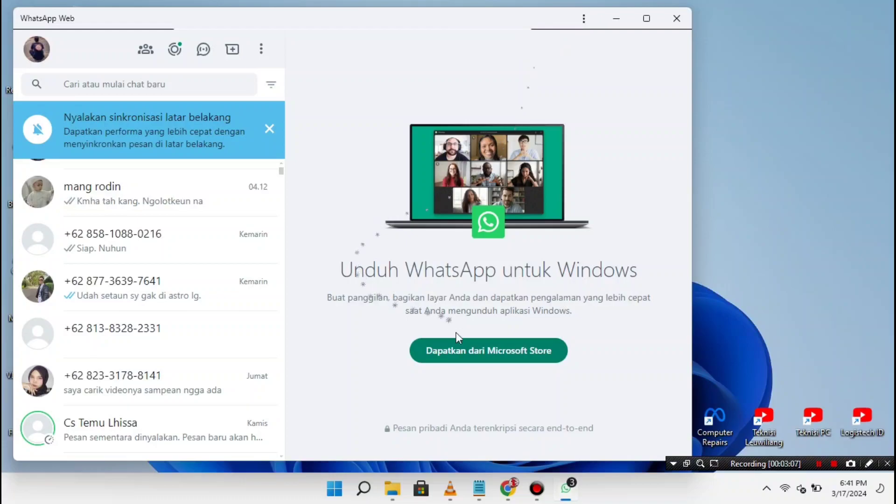
pyautogui.click(460, 352)
pyautogui.click(423, 135)
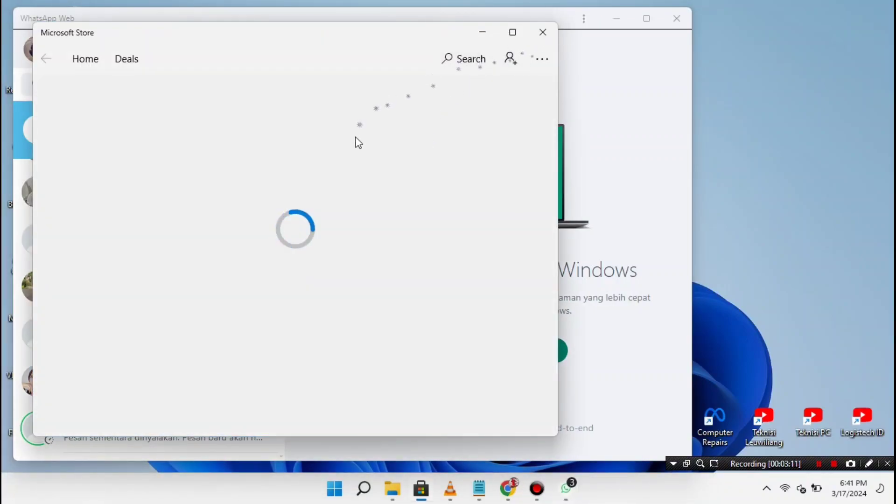
pyautogui.click(637, 19)
pyautogui.click(677, 18)
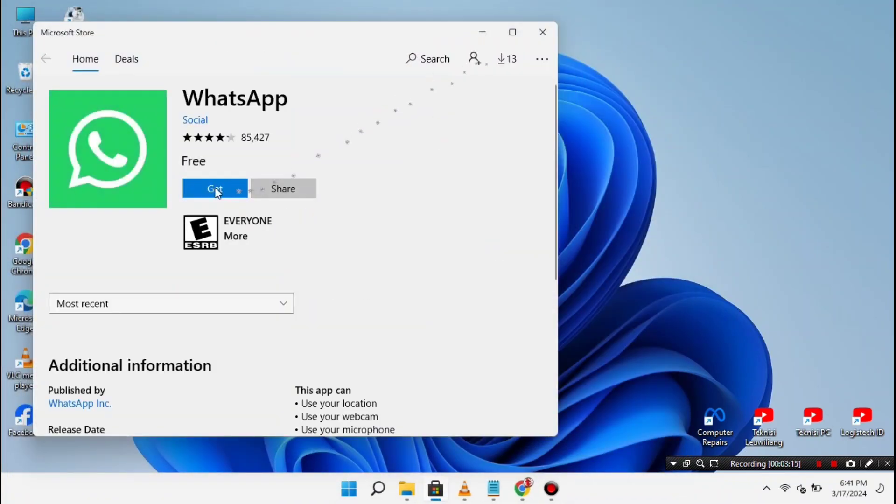
# Try again to install WhatsApp without signing in, then close Microsoft Store
pyautogui.click(215, 189)
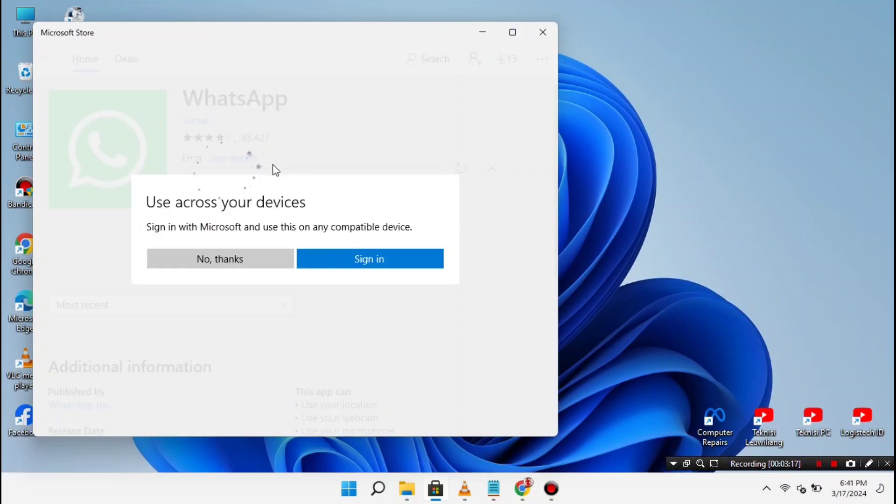
pyautogui.click(241, 257)
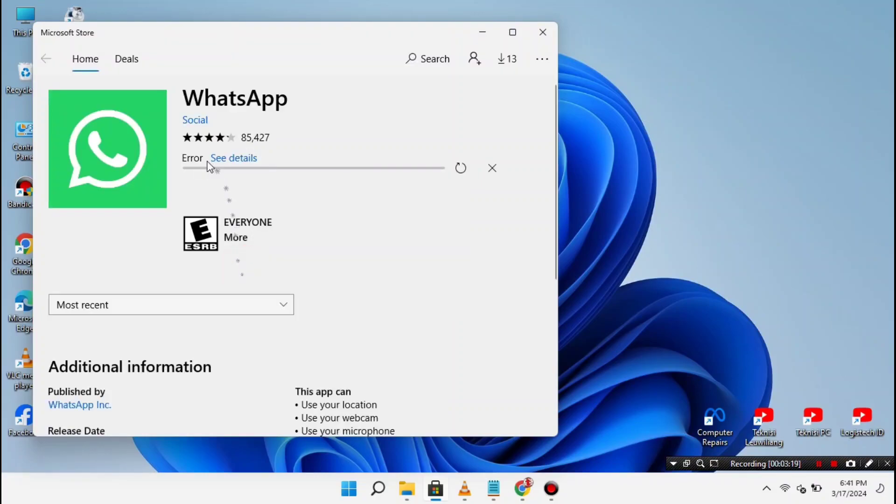
pyautogui.click(537, 33)
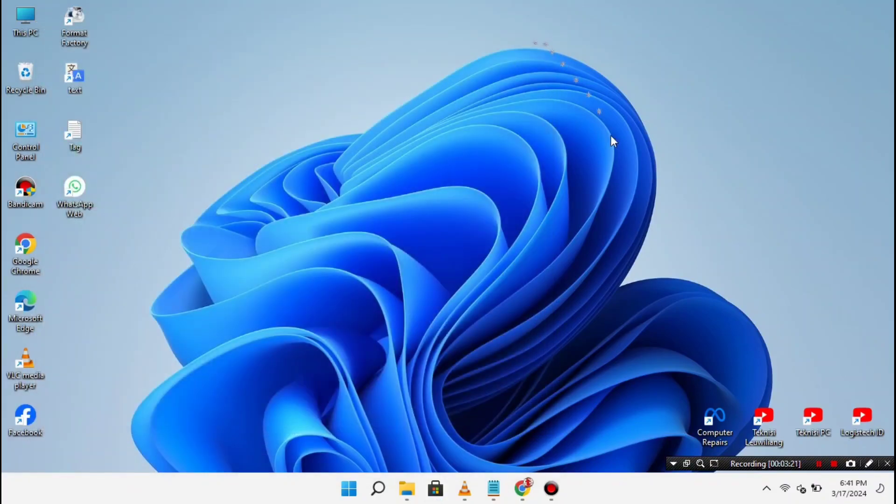
# Search Windows for the Services app and open it in a maximized window
pyautogui.click(377, 495)
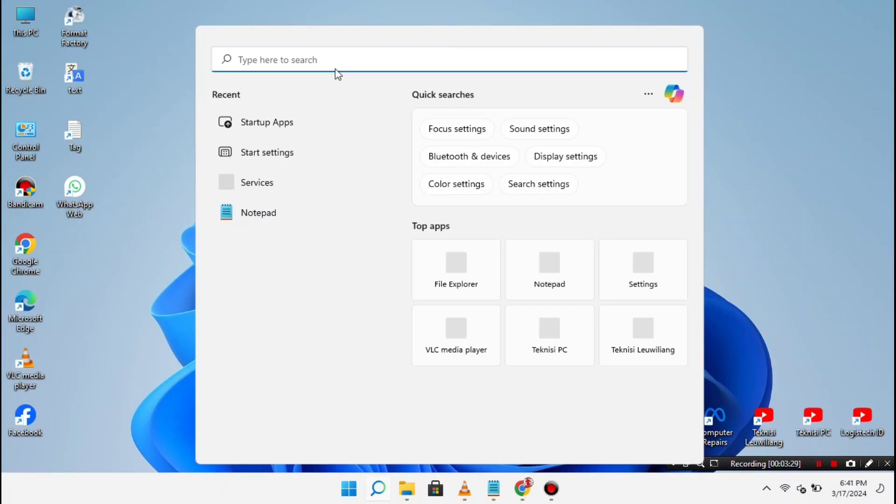
pyautogui.write('ser')
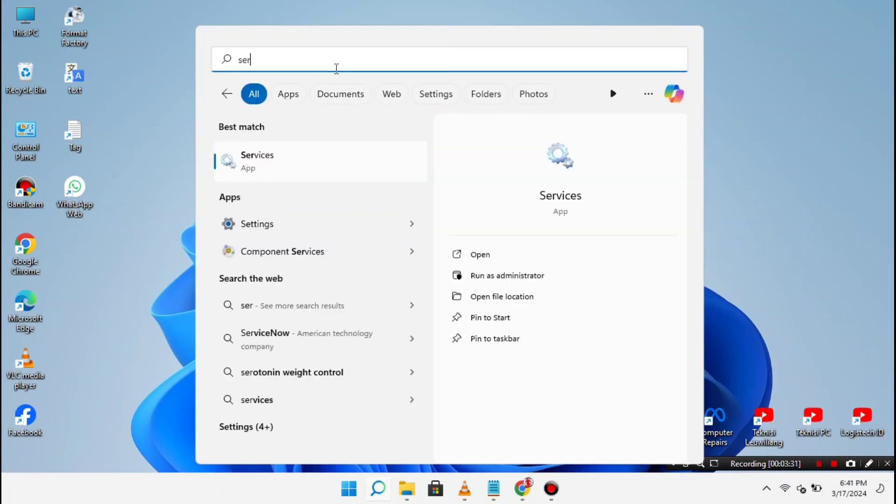
pyautogui.write('vives')
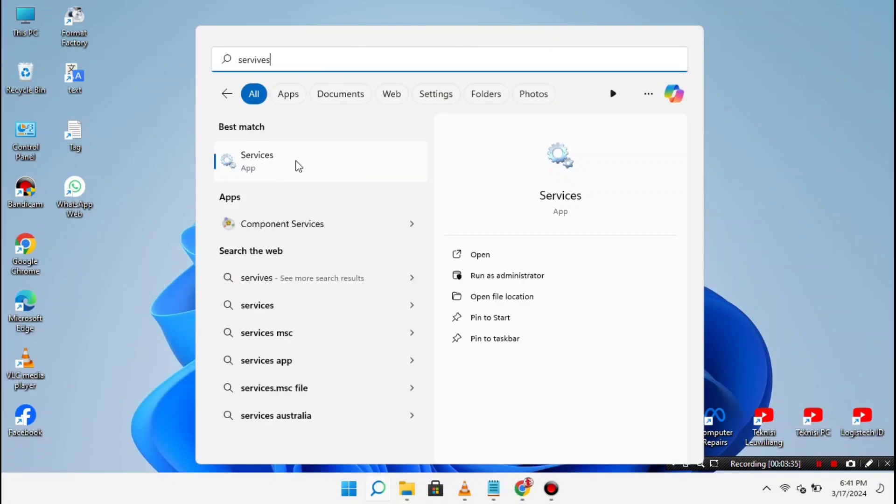
pyautogui.click(293, 162)
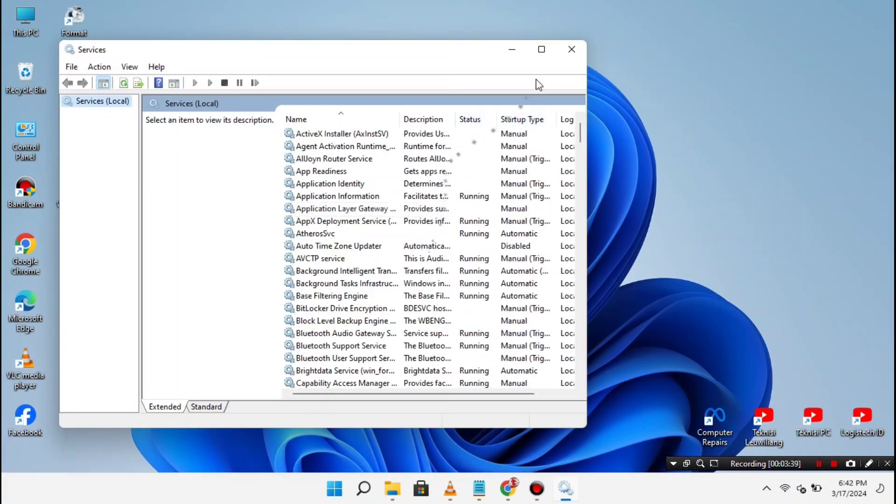
pyautogui.click(540, 50)
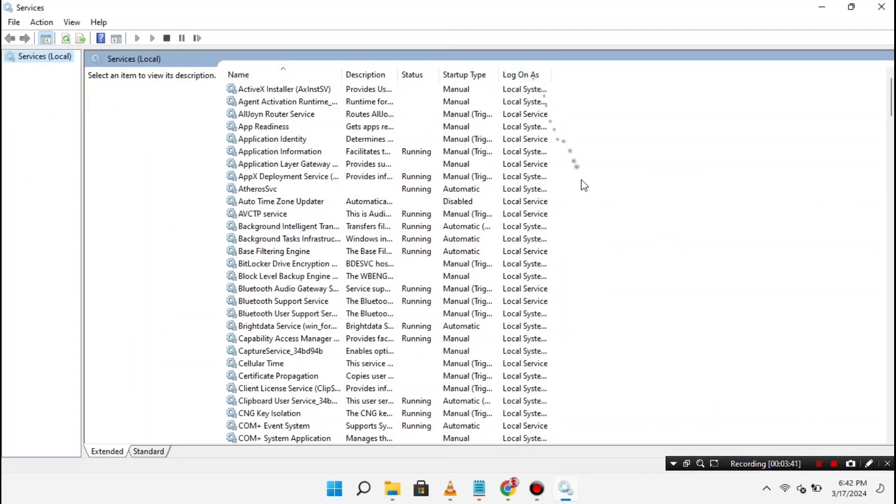
# Open the properties of the Windows Update service, stop the service, and confirm the dialog
pyautogui.moveTo(890, 95); pyautogui.dragTo(890, 415)
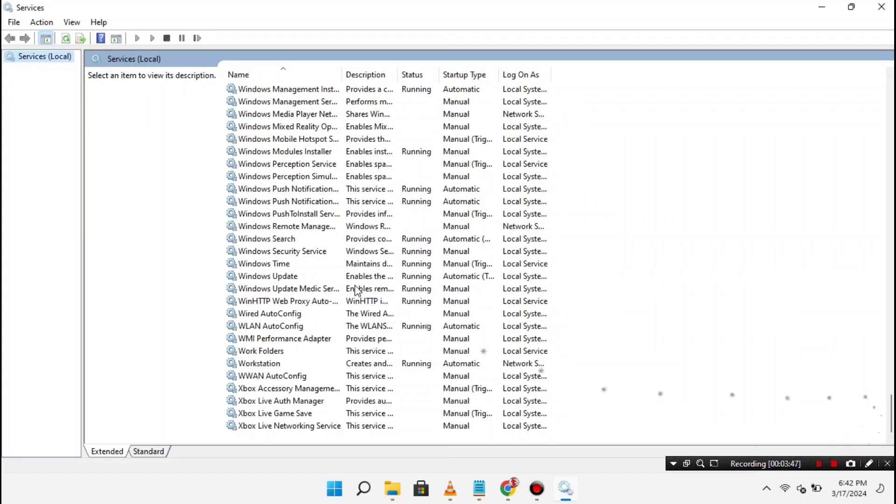
pyautogui.click(328, 276)
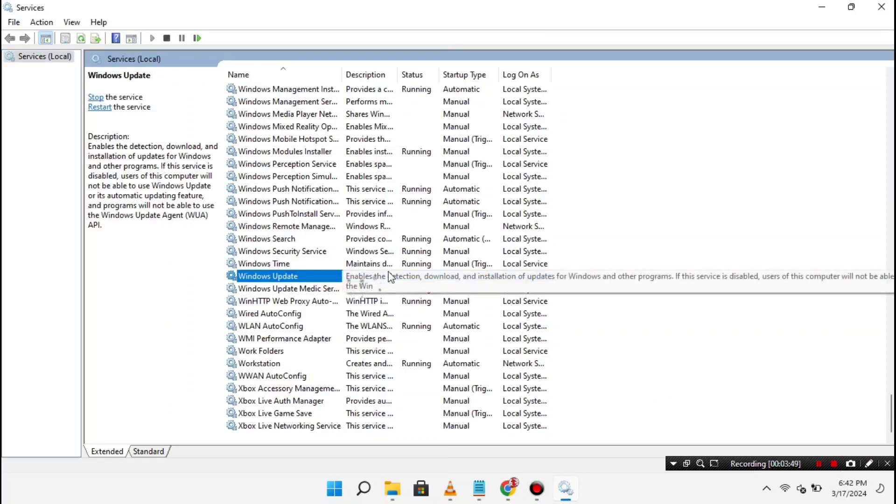
pyautogui.rightClick(353, 280)
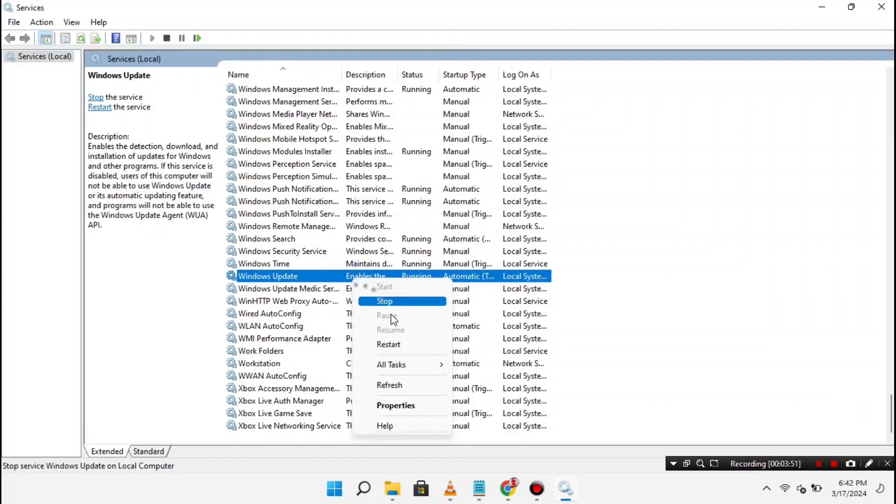
pyautogui.click(410, 405)
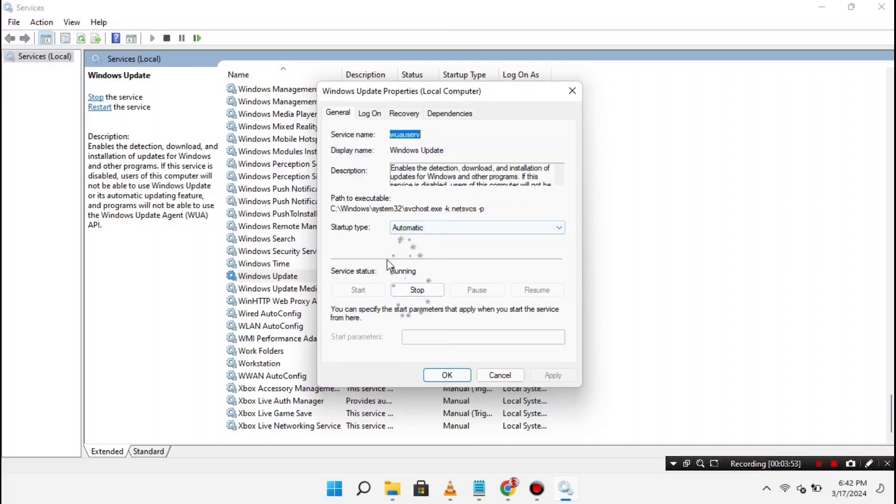
pyautogui.moveTo(498, 87); pyautogui.dragTo(645, 73)
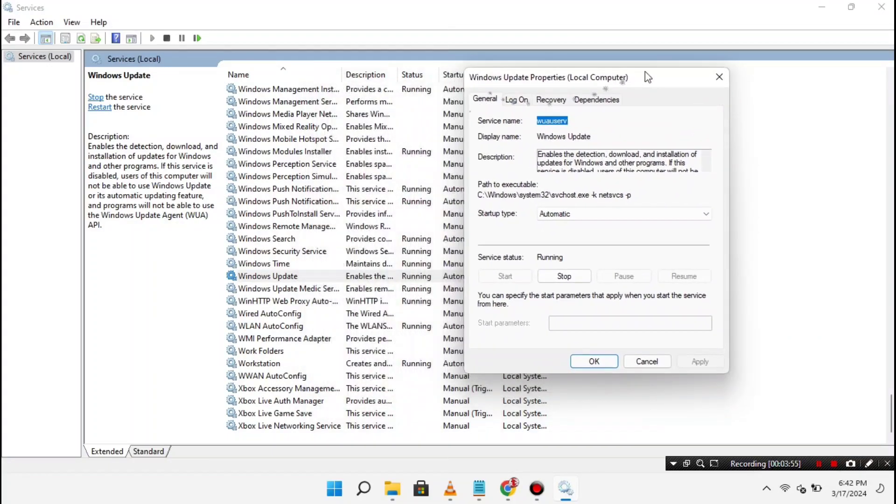
pyautogui.click(564, 279)
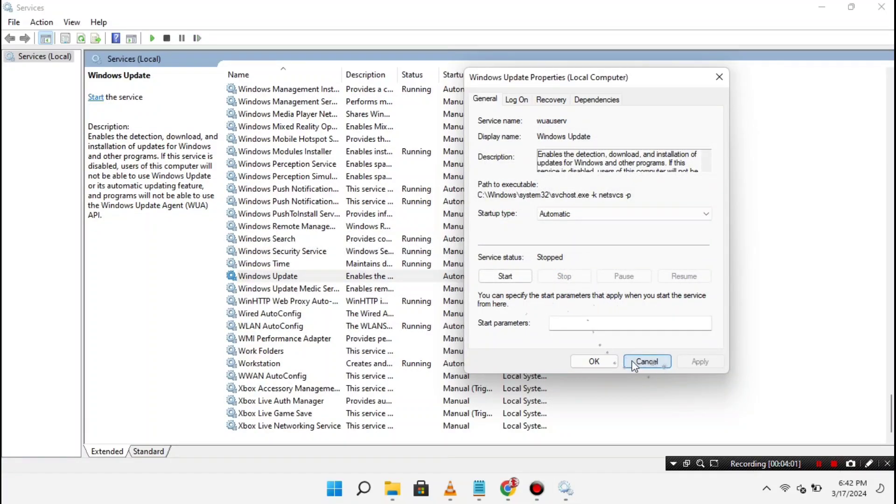
pyautogui.click(583, 358)
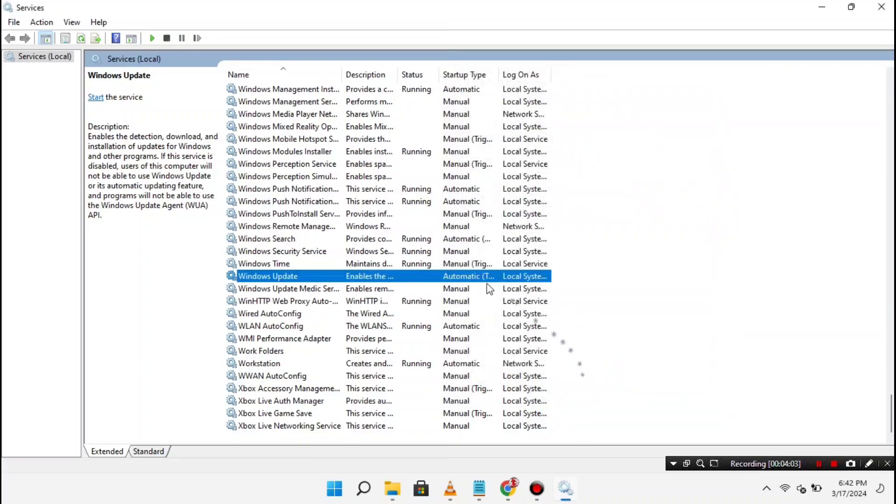
# Start the Windows Update service again from its properties, confirm, and close the Services window
pyautogui.doubleClick(395, 280)
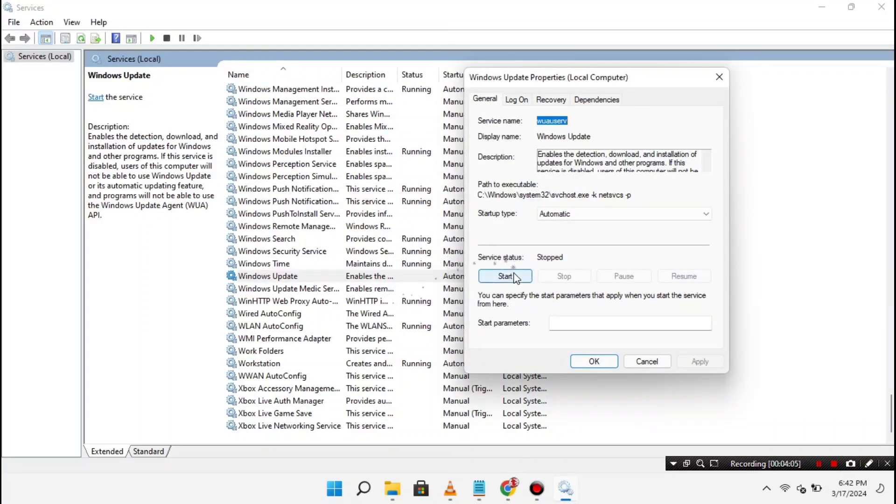
pyautogui.click(515, 275)
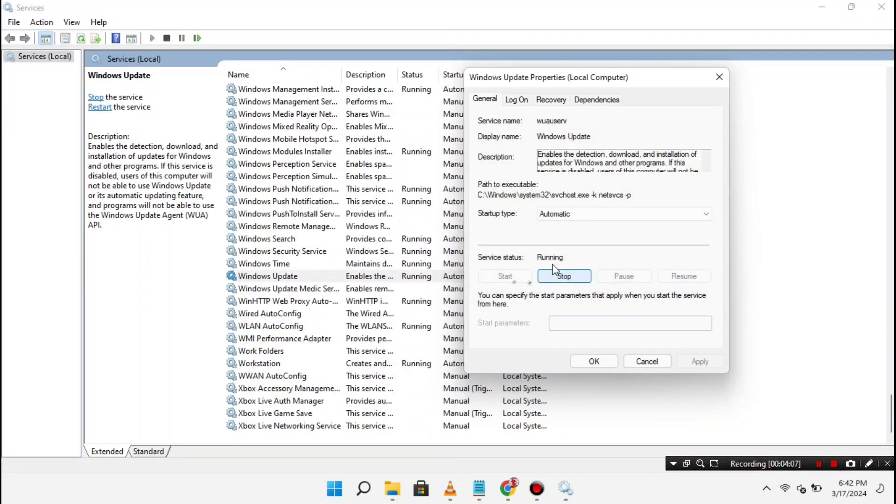
pyautogui.click(590, 363)
pyautogui.click(881, 7)
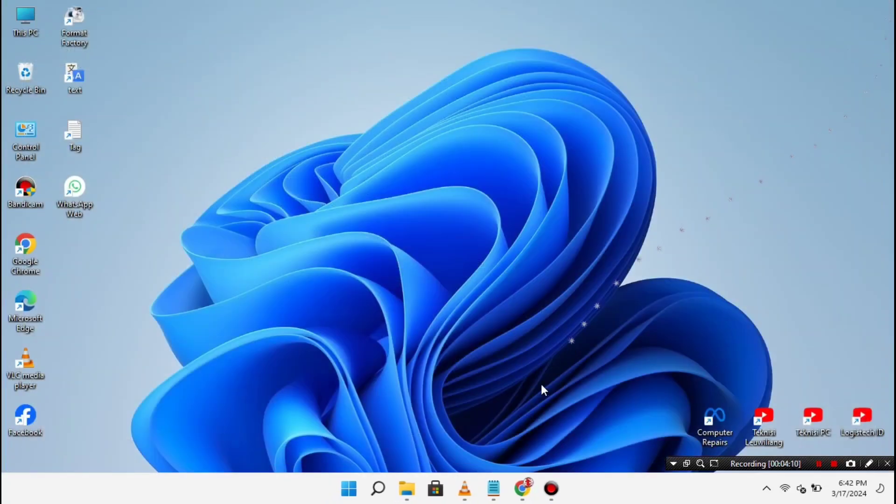
# Open Microsoft Store in a maximized window and go to WhatsApp's page from the most popular apps
pyautogui.click(435, 489)
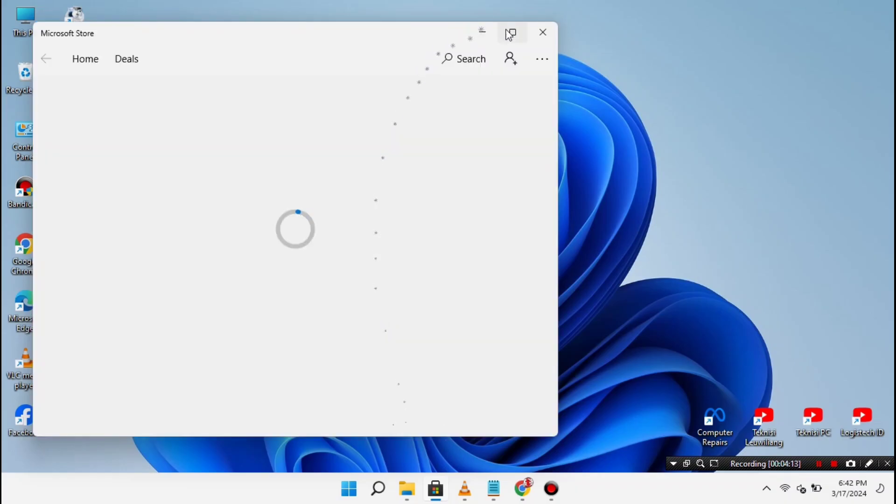
pyautogui.click(511, 34)
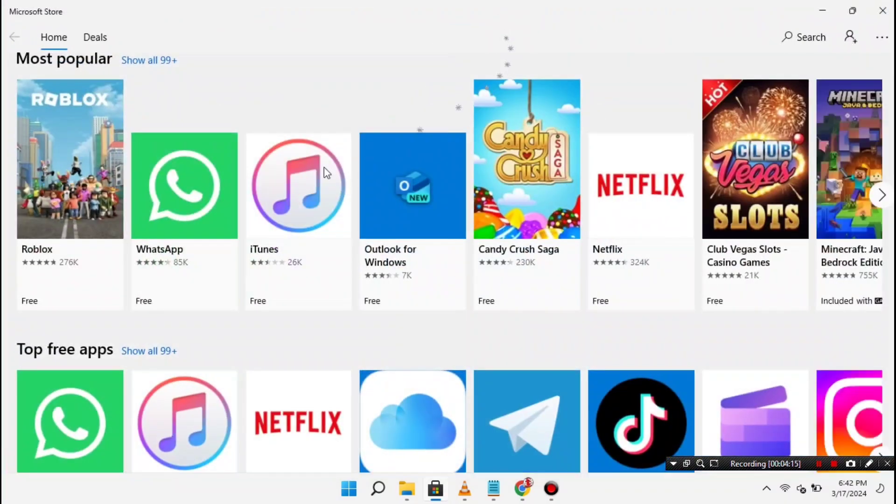
pyautogui.click(206, 175)
pyautogui.click(196, 192)
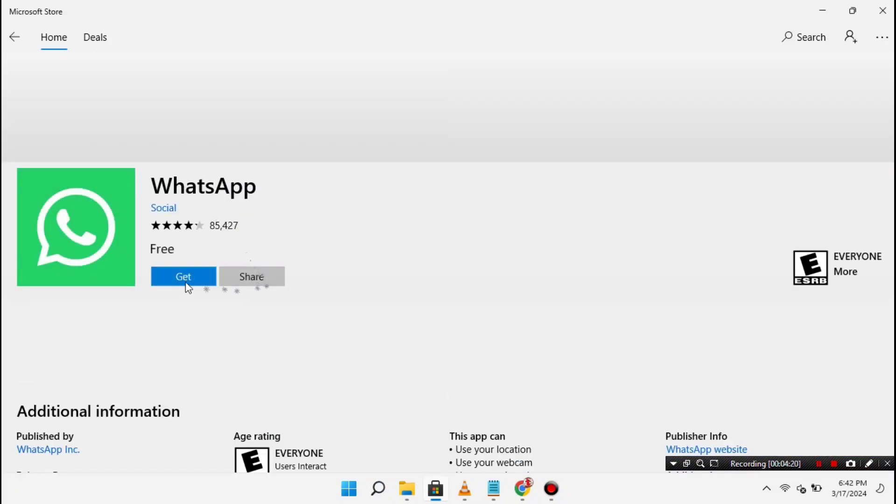
# Install WhatsApp without signing in, wait until the download and installation finish, and close Microsoft Store
pyautogui.click(182, 277)
pyautogui.click(210, 244)
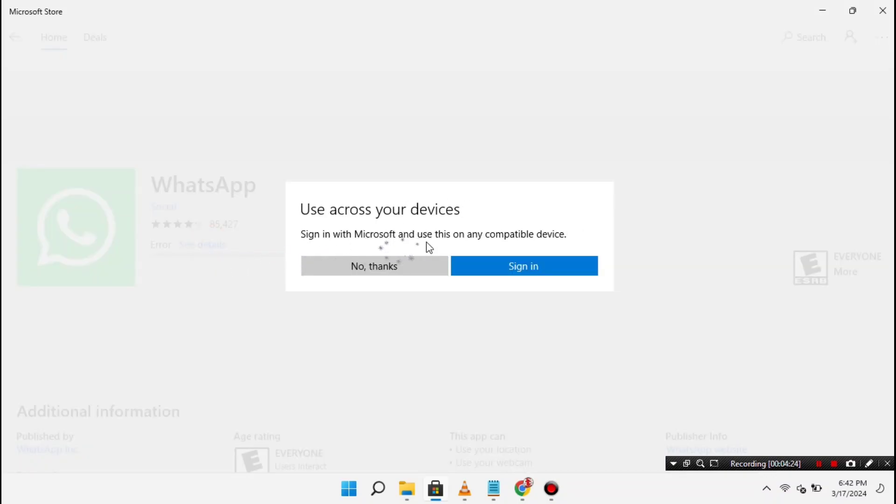
pyautogui.click(387, 264)
pyautogui.click(429, 255)
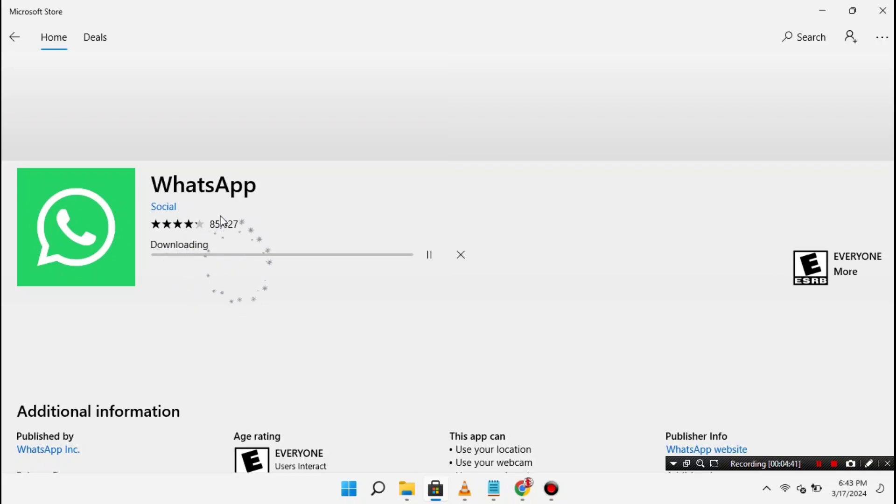
pyautogui.moveTo(214, 228)
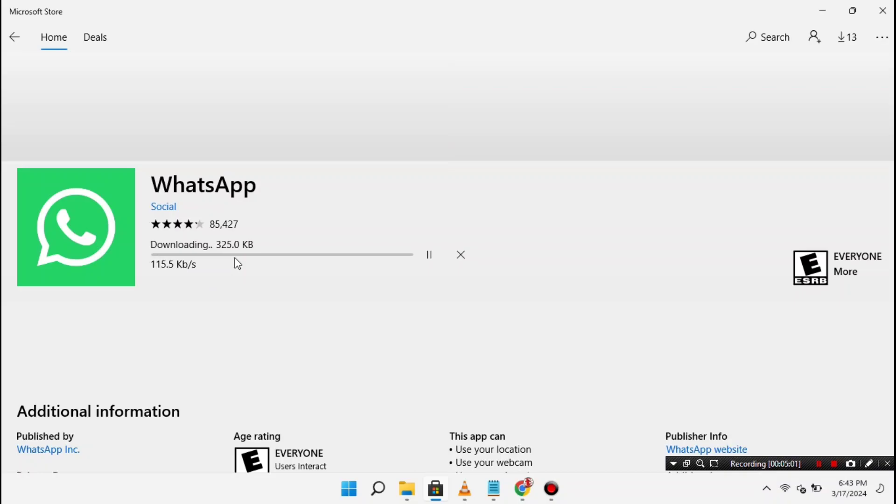
pyautogui.scroll(-3, 238, 264)
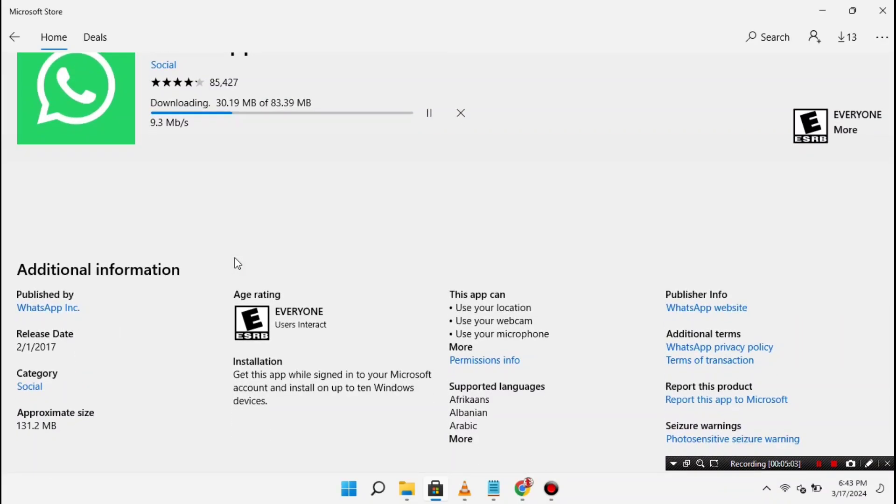
pyautogui.scroll(3, 238, 265)
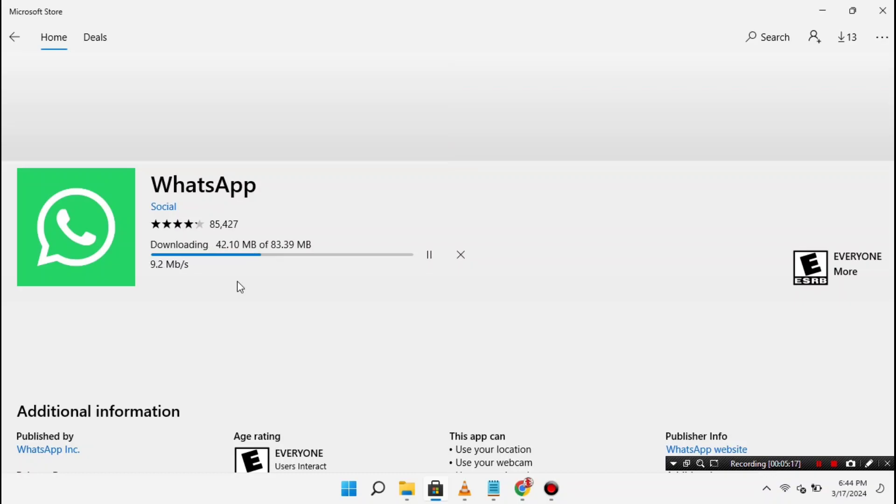
pyautogui.scroll(-3, 237, 285)
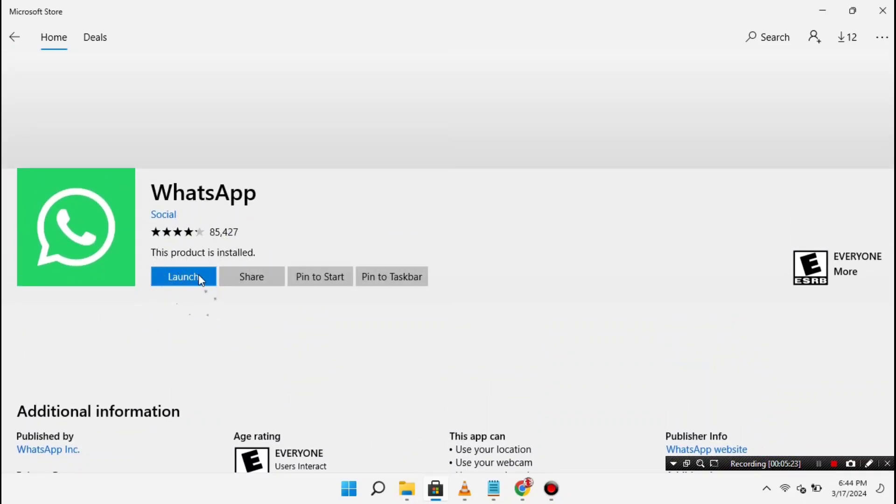
pyautogui.click(882, 11)
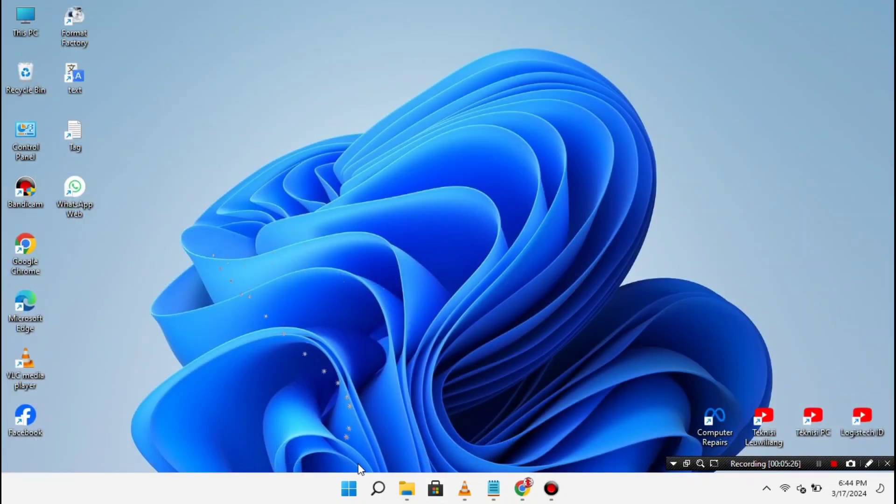
# Launch WhatsApp from the full list of installed apps and continue from its welcome screen to the QR code setup page
pyautogui.click(349, 488)
pyautogui.click(586, 106)
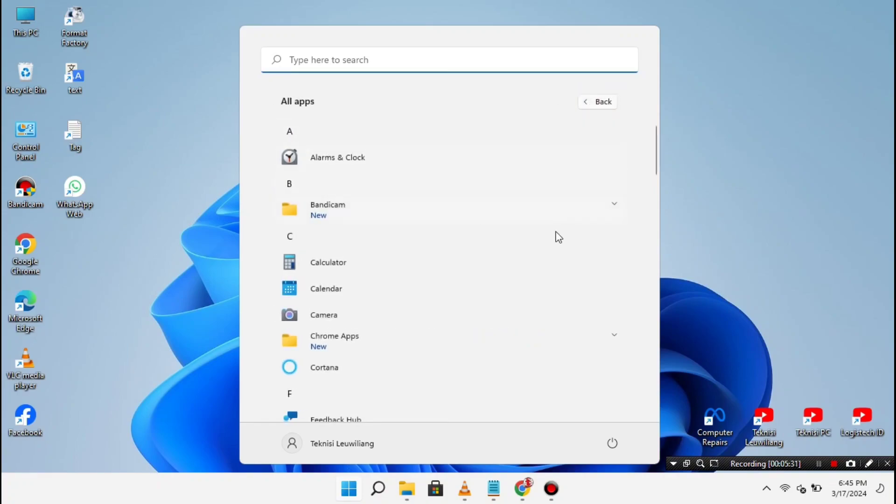
pyautogui.scroll(-10, 490, 326)
pyautogui.scroll(5, 485, 326)
pyautogui.scroll(-12, 484, 326)
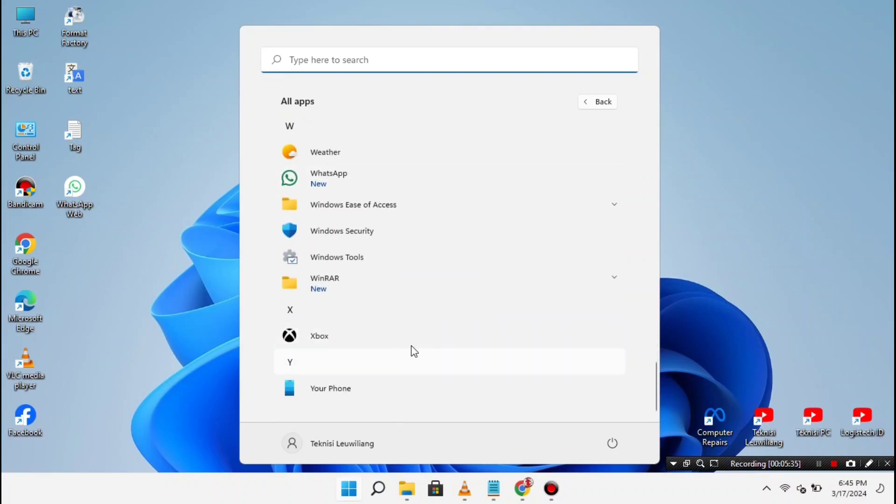
pyautogui.click(384, 185)
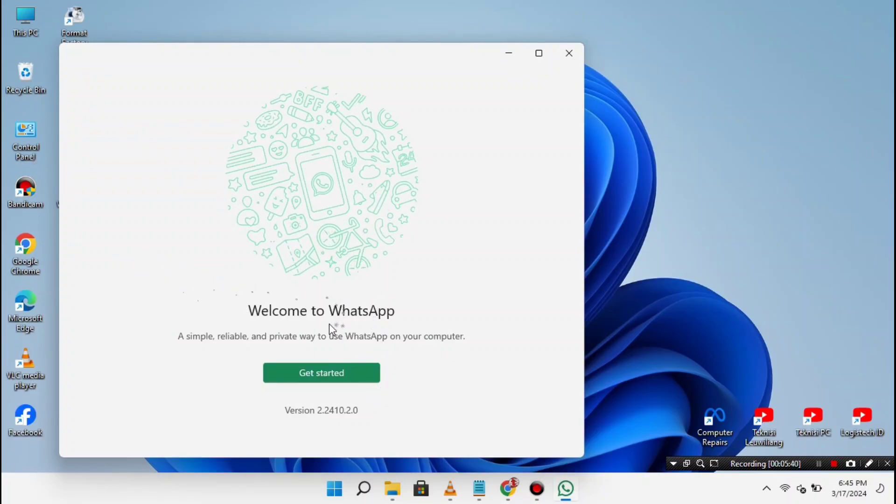
pyautogui.click(316, 376)
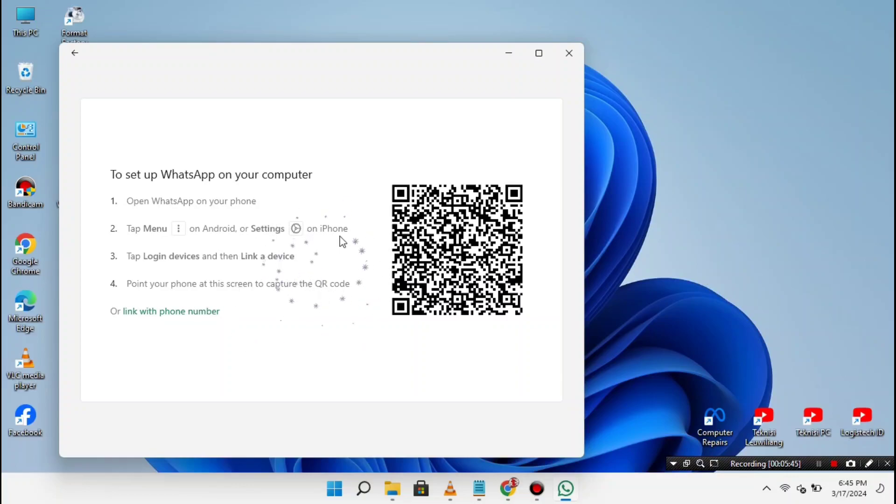
# Move the WhatsApp window aside, delete the WhatsApp Web shortcut from the desktop, and close WhatsApp
pyautogui.moveTo(420, 66); pyautogui.dragTo(519, 47)
pyautogui.click(72, 201)
pyautogui.rightClick(75, 195)
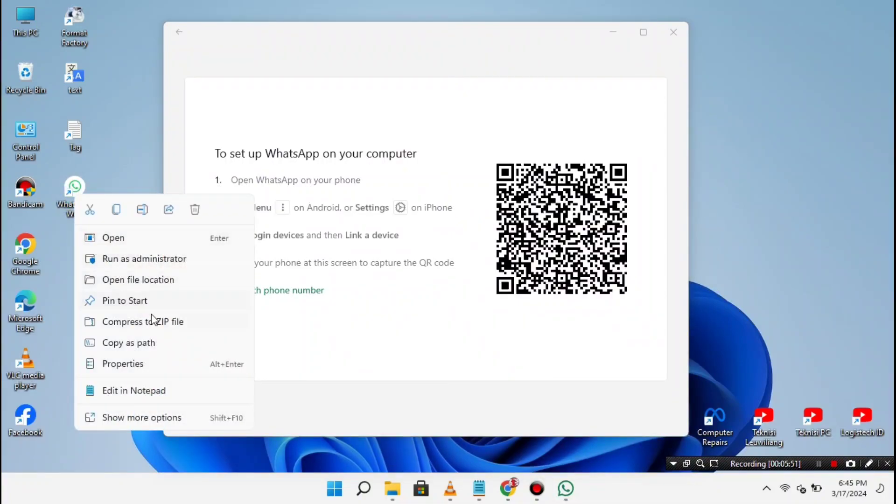
pyautogui.click(193, 209)
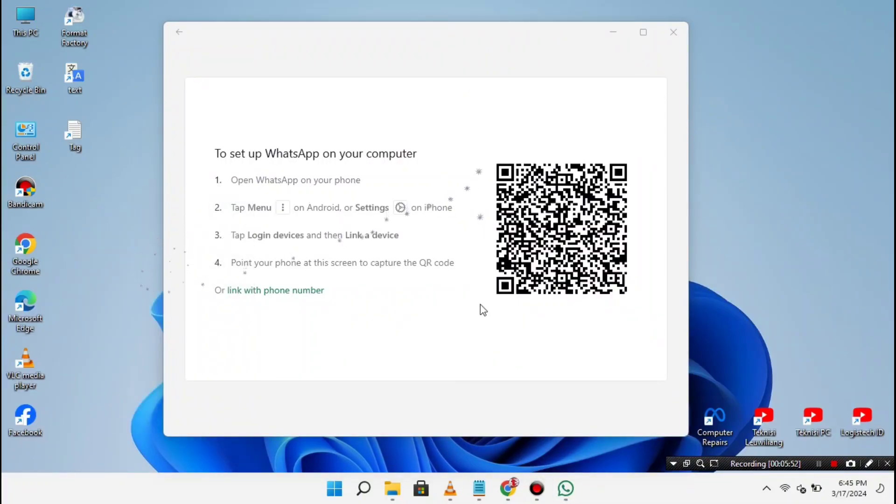
pyautogui.click(667, 37)
# Find WhatsApp in the full list of installed apps and bring up its options
pyautogui.click(349, 489)
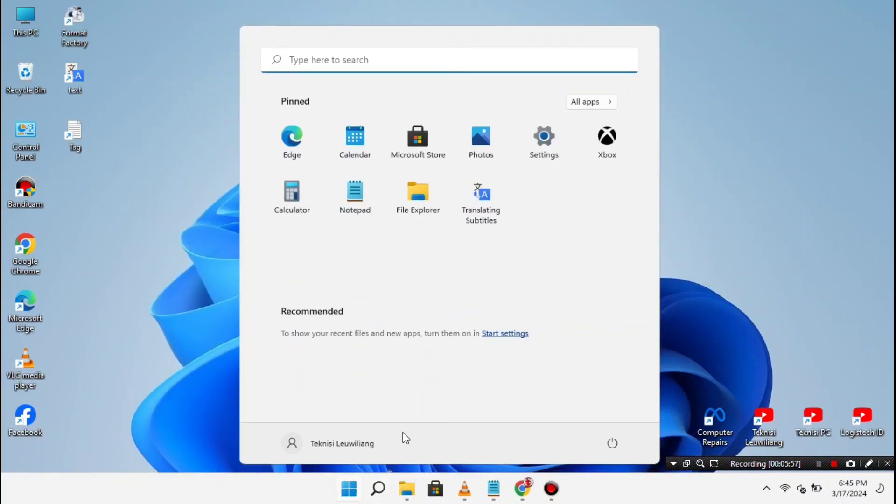
pyautogui.click(586, 102)
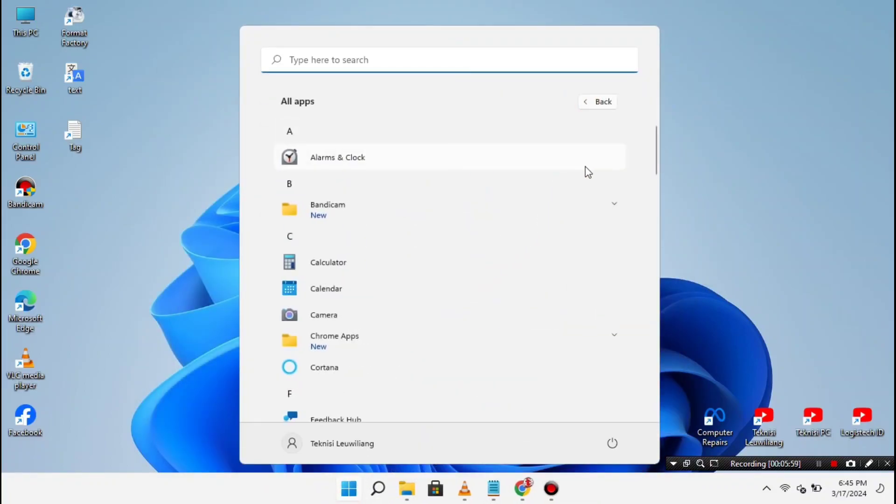
pyautogui.moveTo(654, 141); pyautogui.dragTo(654, 418)
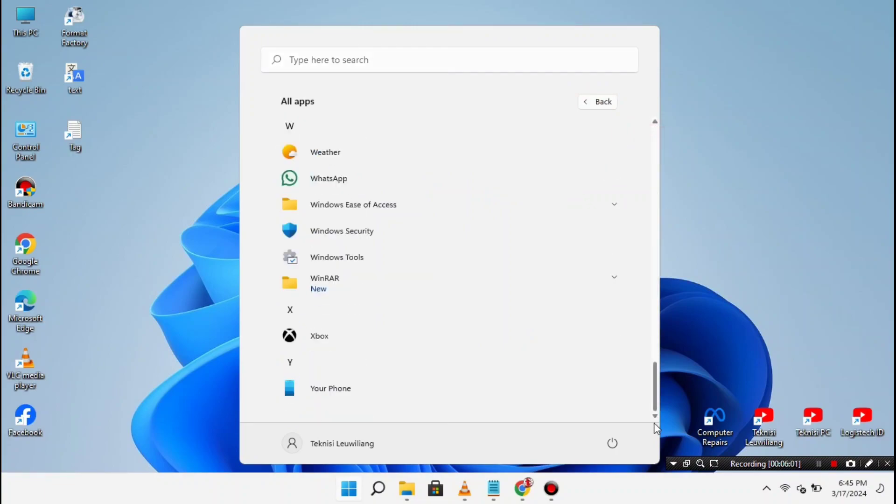
pyautogui.rightClick(351, 179)
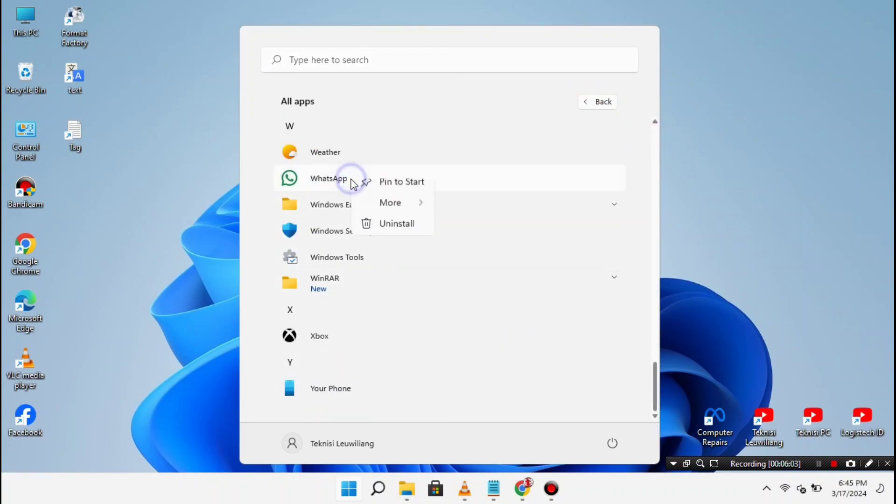